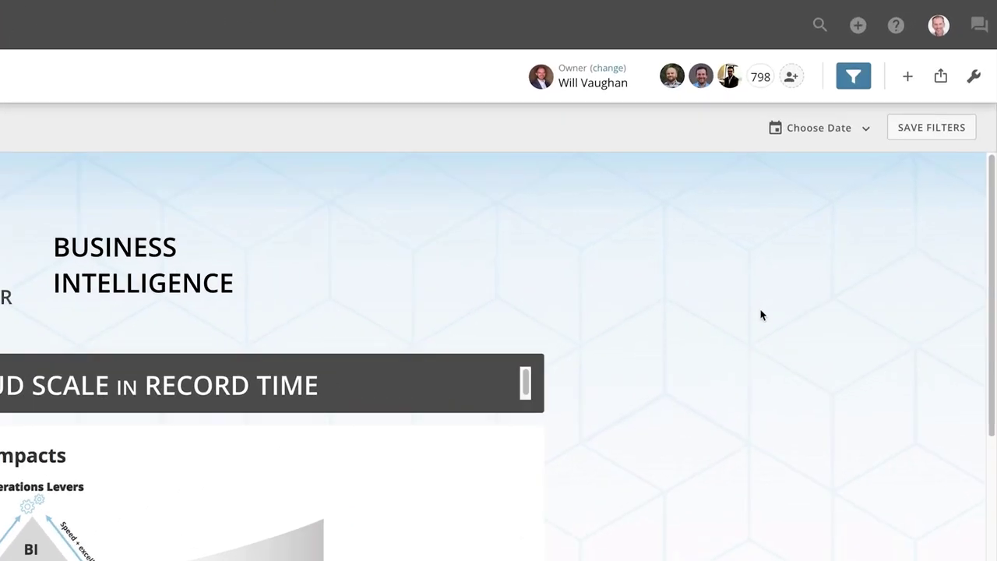
Create a new Domo dashboard titled 'HR' and save it
{"action": "left_click", "coordinate": [852, 31]}
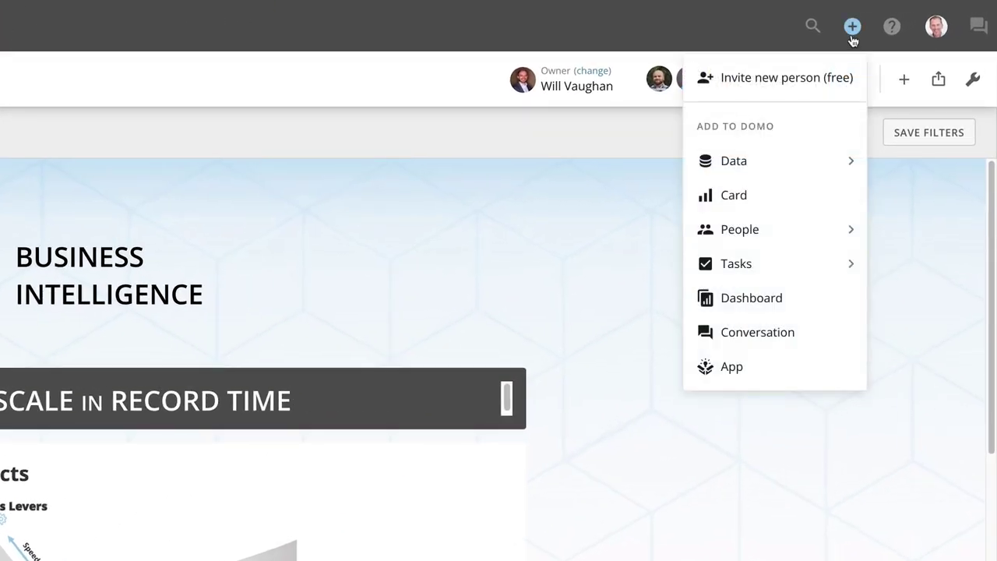
{"action": "left_click", "coordinate": [815, 298]}
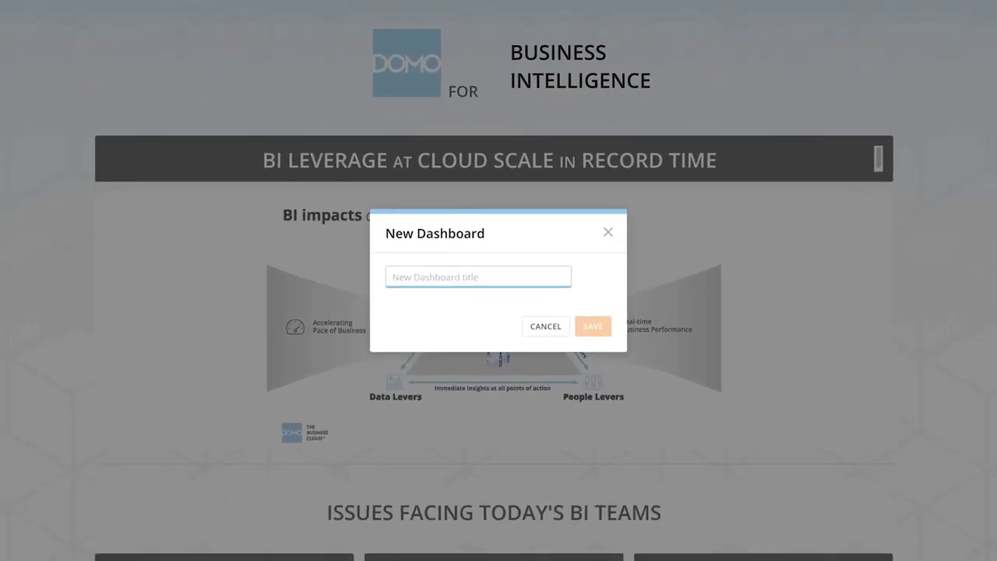
{"action": "type", "text": "HR"}
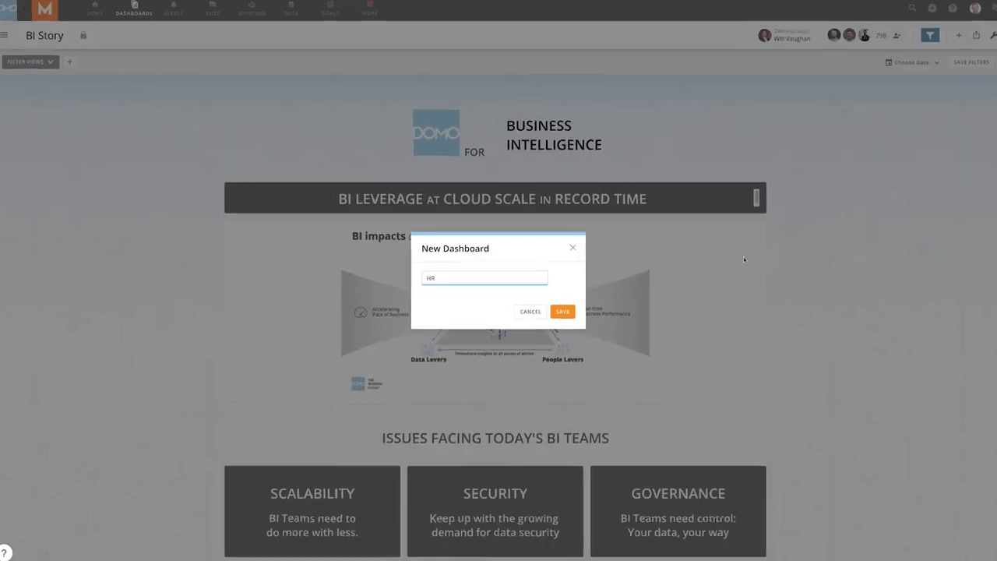
{"action": "left_click", "coordinate": [563, 311]}
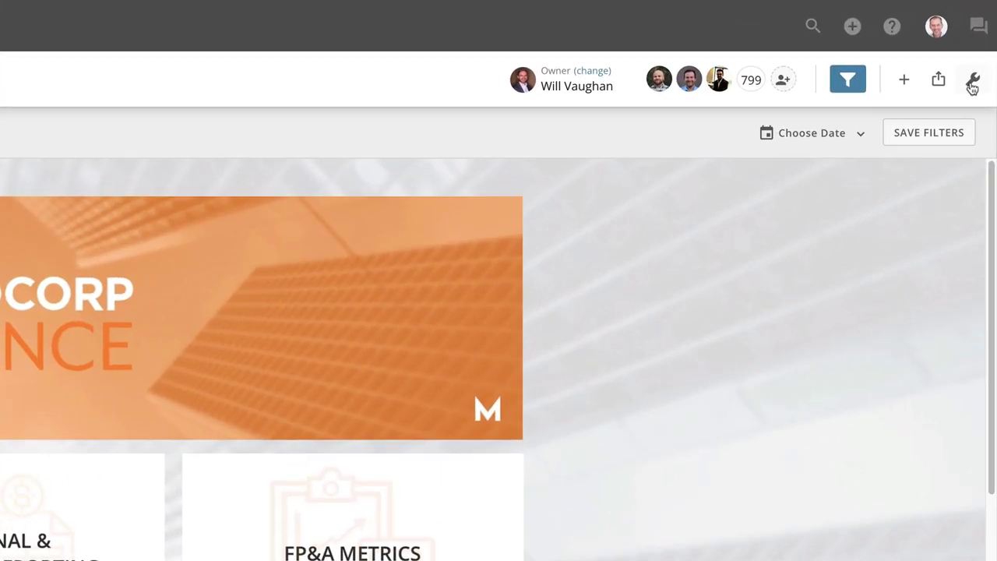
Switch the empty HR dashboard into edit mode from its wrench menu
{"action": "left_click", "coordinate": [985, 39]}
{"action": "left_click", "coordinate": [905, 121]}
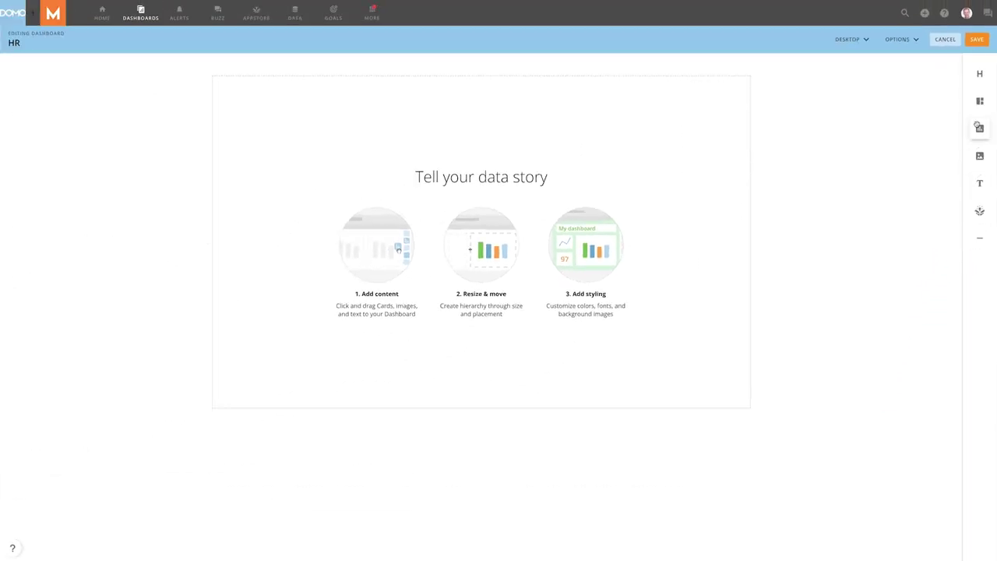
Apply the BANNER layout: a full-width top row over a two-by-two grid
{"action": "left_click_drag", "start_coordinate": [978, 126], "coordinate": [601, 178]}
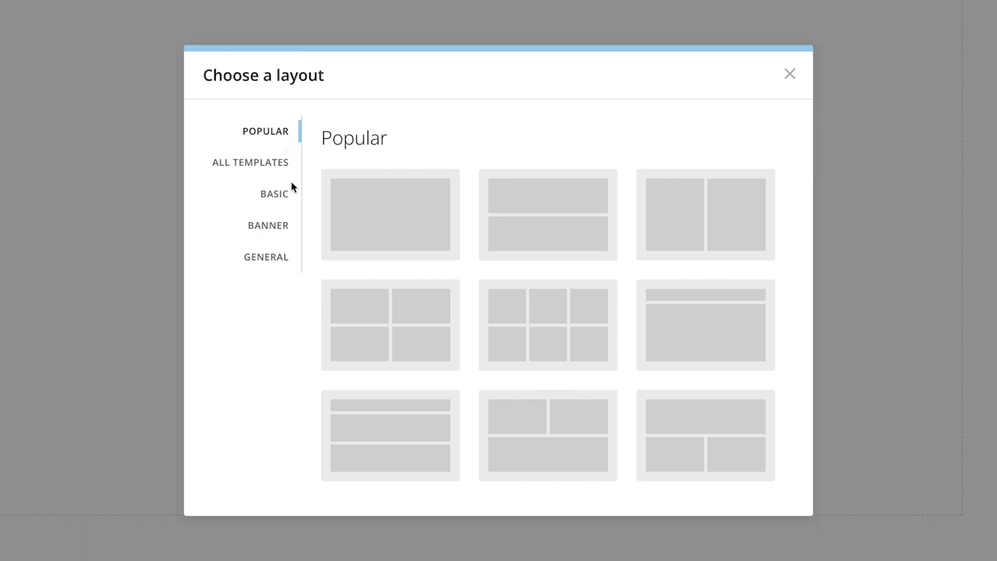
{"action": "left_click", "coordinate": [291, 233]}
{"action": "left_click", "coordinate": [389, 443]}
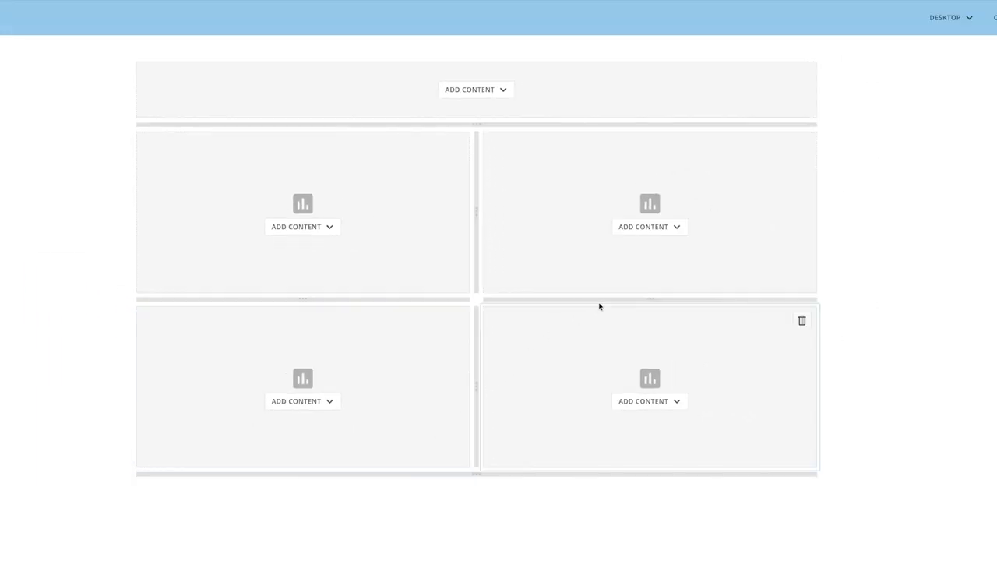
Enlarge the bottom-right slot and add the existing map, 773 total and headcount cards
{"action": "left_click_drag", "start_coordinate": [603, 301], "coordinate": [620, 225]}
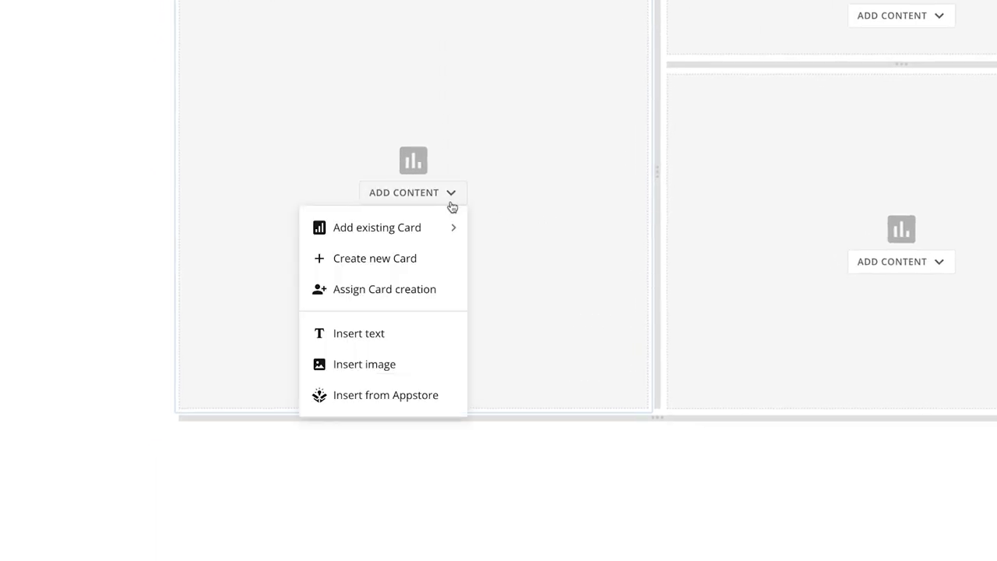
{"action": "left_click", "coordinate": [441, 226]}
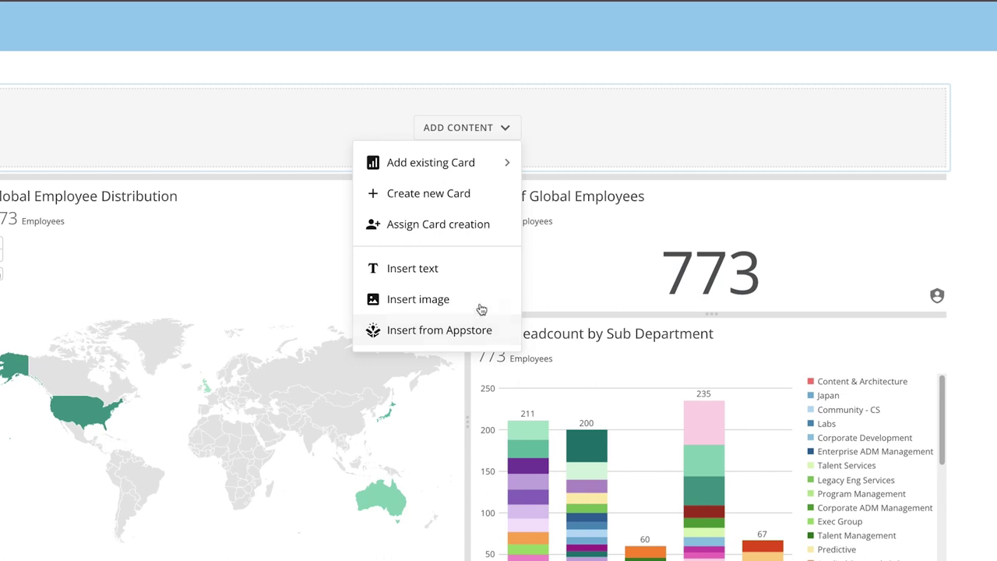
Add a bold dark blue Header text 'Headcount Breakdown: Where are our employees?' in the banner row
{"action": "left_click", "coordinate": [475, 274]}
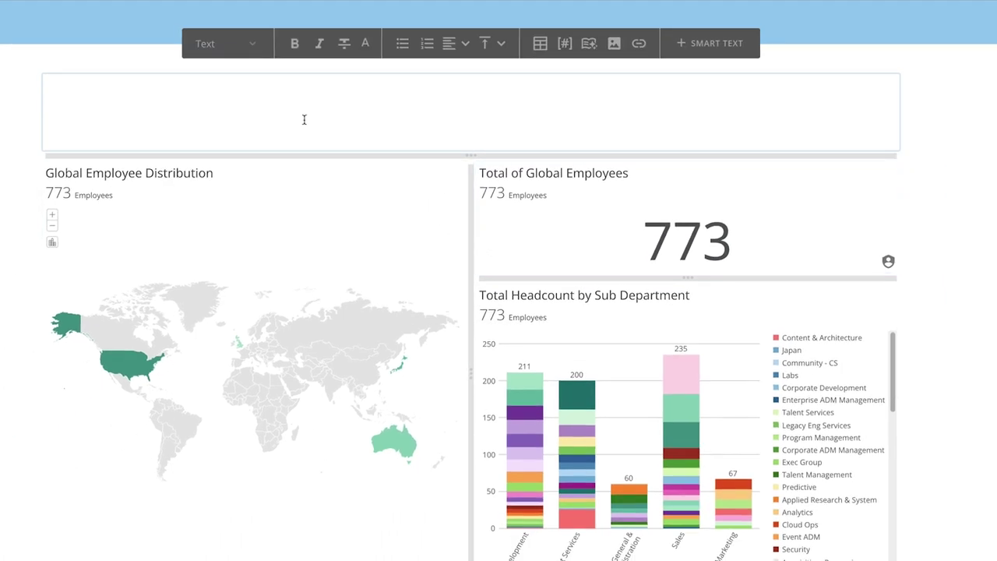
{"action": "left_click", "coordinate": [252, 43]}
{"action": "left_click", "coordinate": [251, 75]}
{"action": "left_click", "coordinate": [295, 43]}
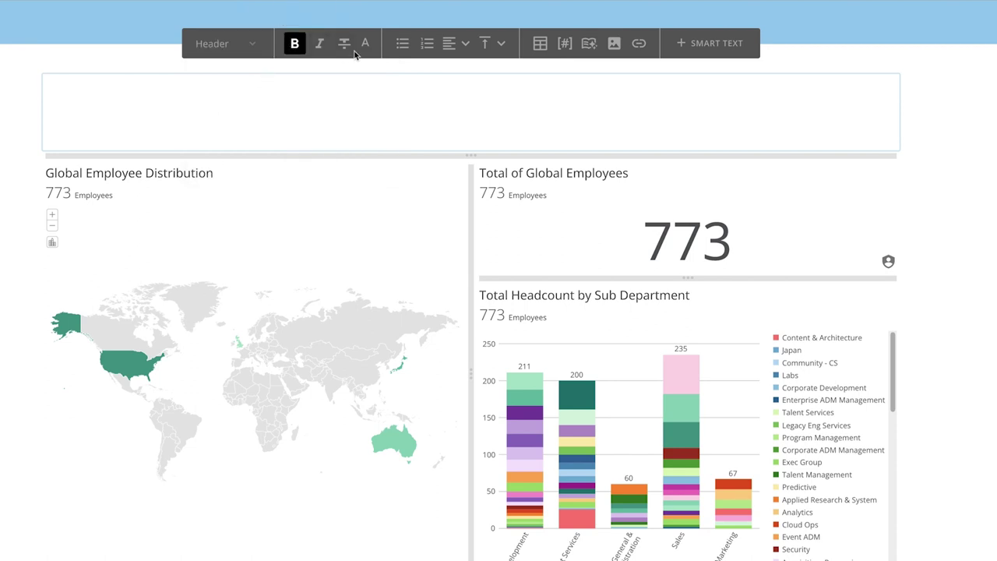
{"action": "left_click", "coordinate": [365, 43]}
{"action": "left_click", "coordinate": [426, 81]}
{"action": "type", "text": "Headcount Breakdown: Where are our employees?"}
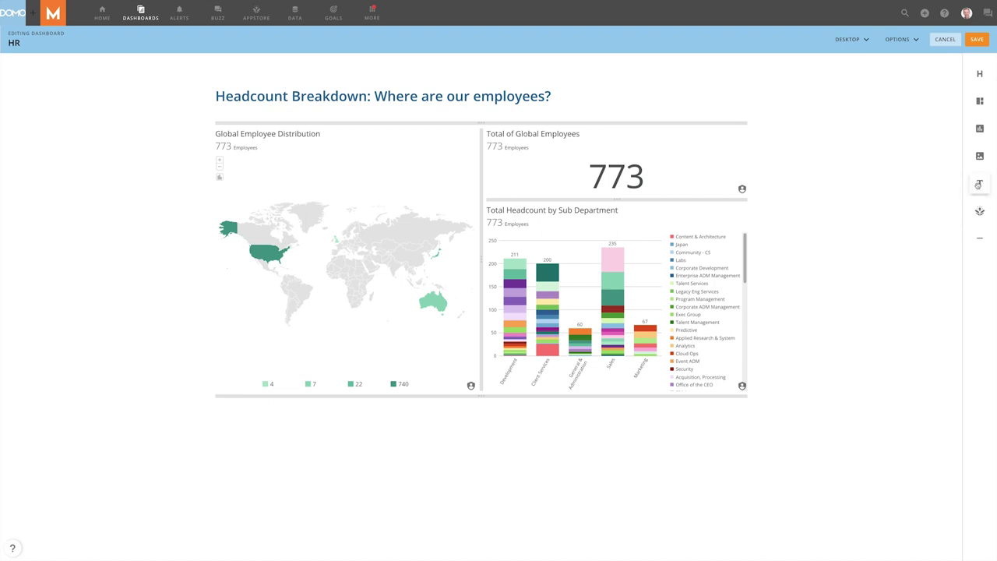
Place a new text block below the cards and an empty block above the title
{"action": "left_click_drag", "start_coordinate": [980, 184], "coordinate": [640, 382]}
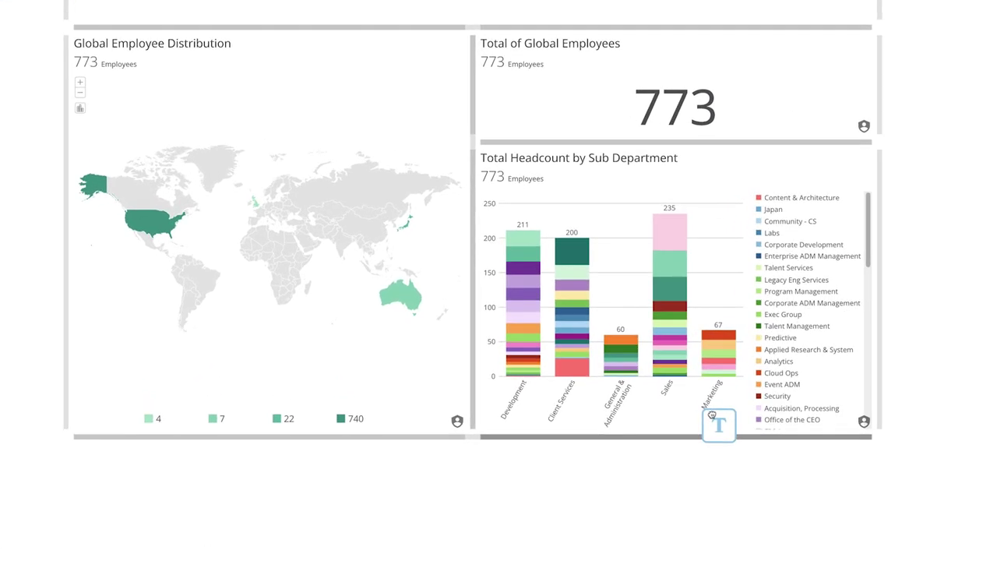
{"action": "left_click_drag", "start_coordinate": [712, 415], "coordinate": [485, 435]}
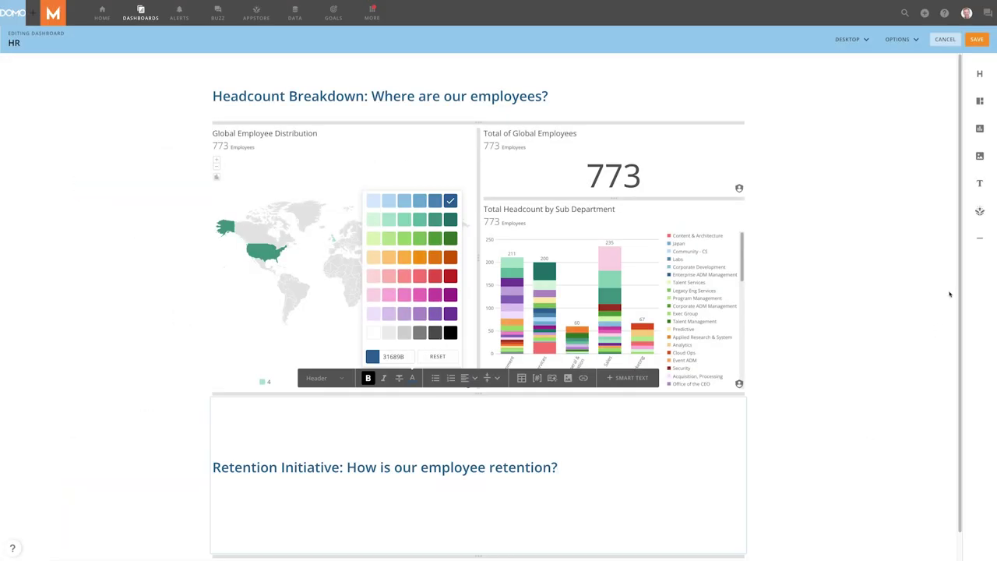
{"action": "left_click", "coordinate": [980, 241]}
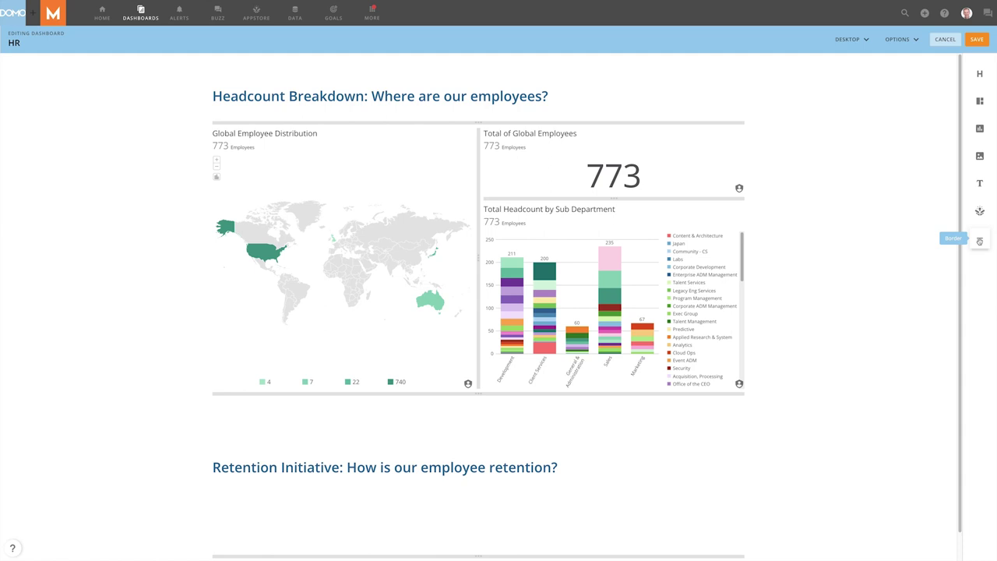
{"action": "left_click_drag", "start_coordinate": [979, 240], "coordinate": [896, 272]}
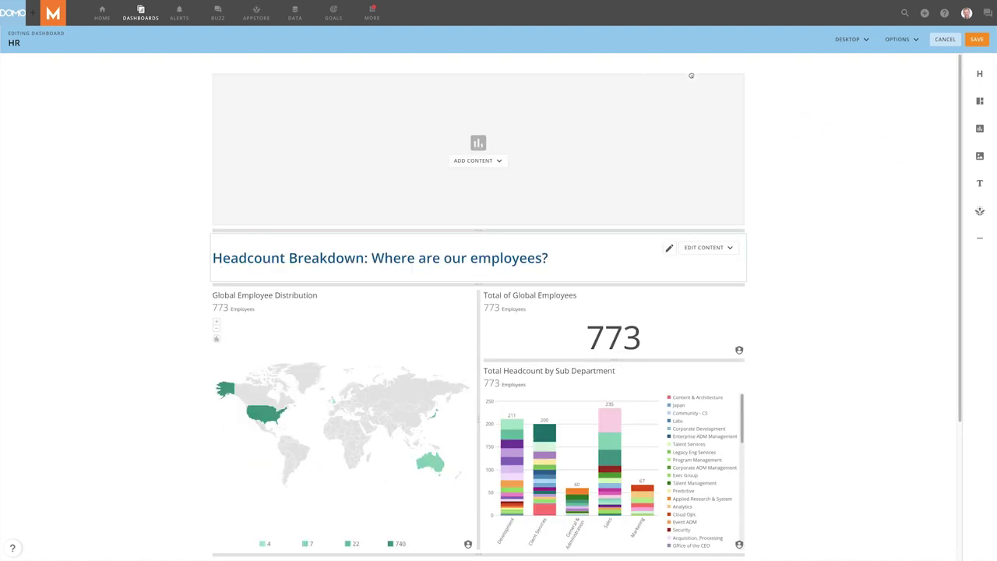
Upload hr_header.png from Downloads into the top block as the banner
{"action": "left_click", "coordinate": [373, 220]}
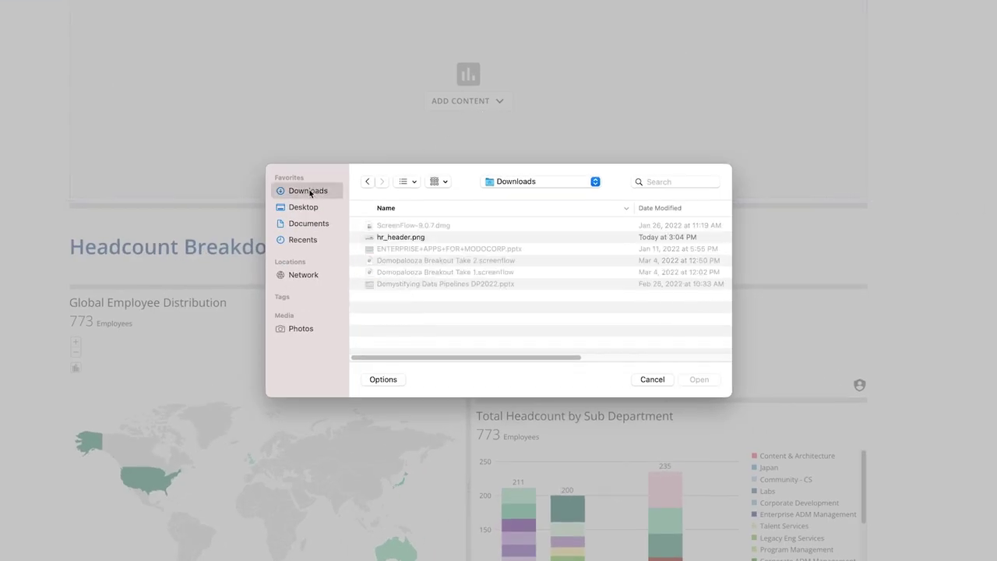
{"action": "left_click", "coordinate": [397, 237]}
{"action": "left_click", "coordinate": [699, 379]}
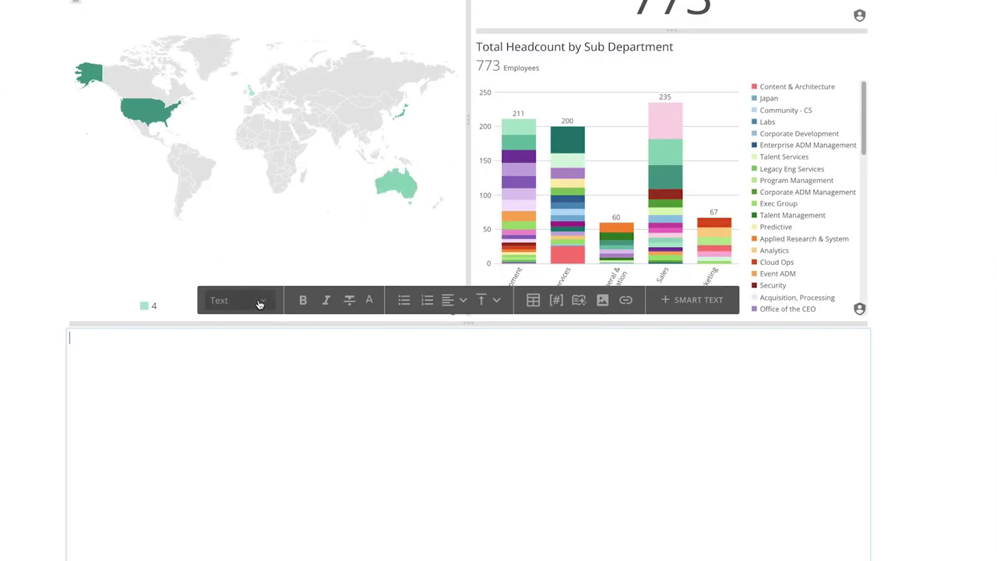
Add a bold, vertically centred, blue 31689B Header 'Retention Initiative: How is our employee retention?'
{"action": "left_click", "coordinate": [259, 303]}
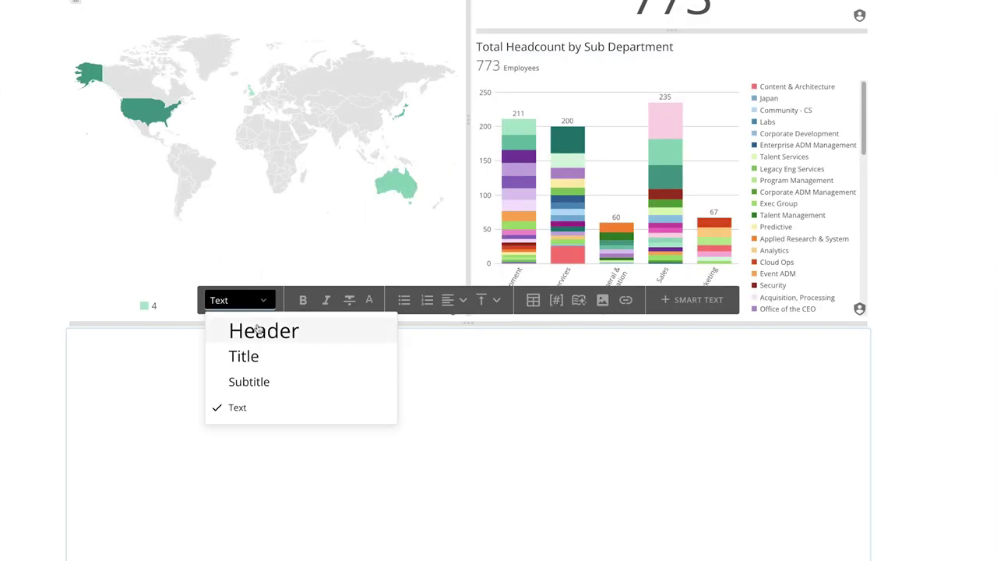
{"action": "left_click", "coordinate": [267, 330]}
{"action": "left_click", "coordinate": [303, 300]}
{"action": "left_click", "coordinate": [483, 300]}
{"action": "left_click", "coordinate": [488, 332]}
{"action": "left_click", "coordinate": [369, 300]}
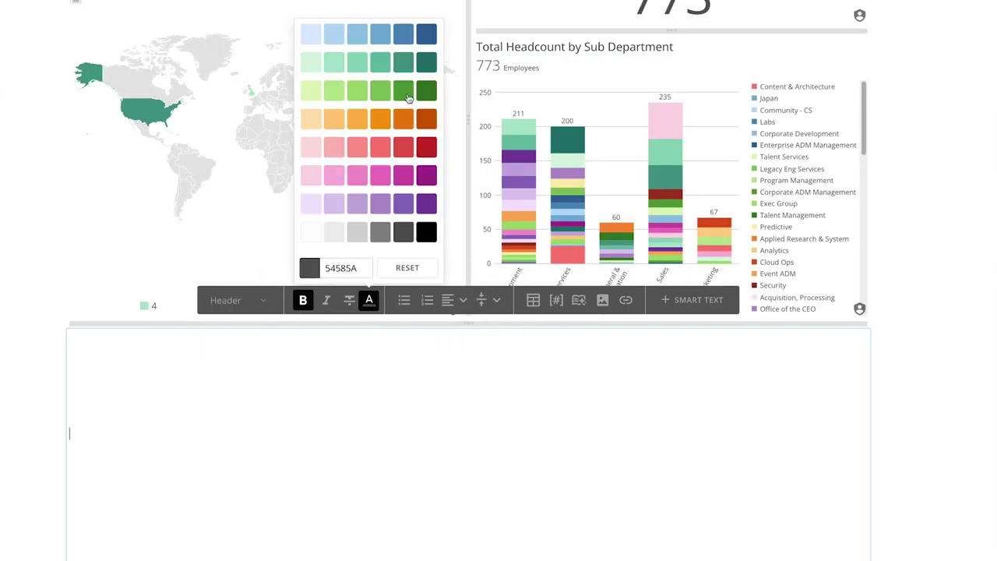
{"action": "left_click", "coordinate": [426, 34]}
{"action": "type", "text": "Retention Initiativ"}
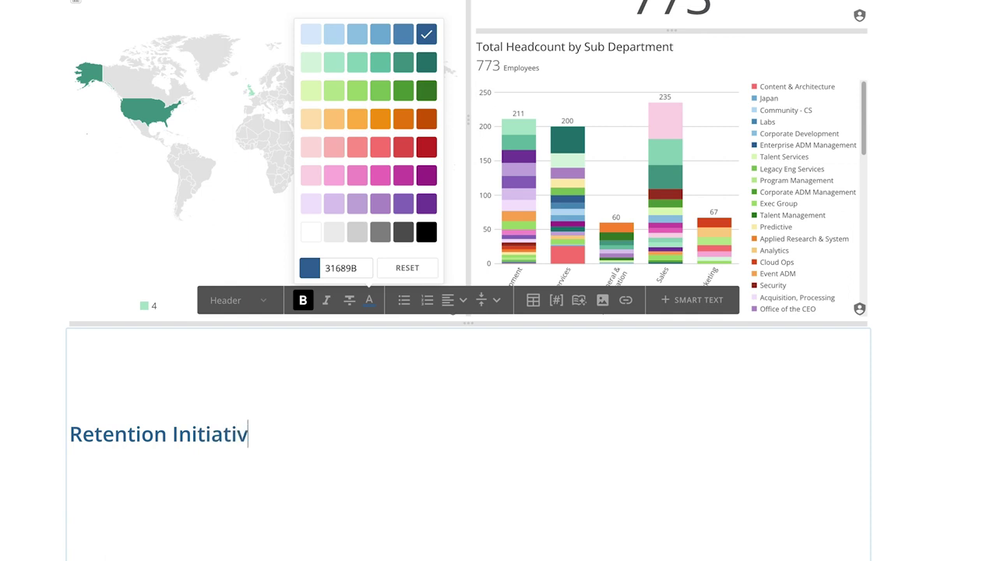
{"action": "type", "text": "e: How is our "}
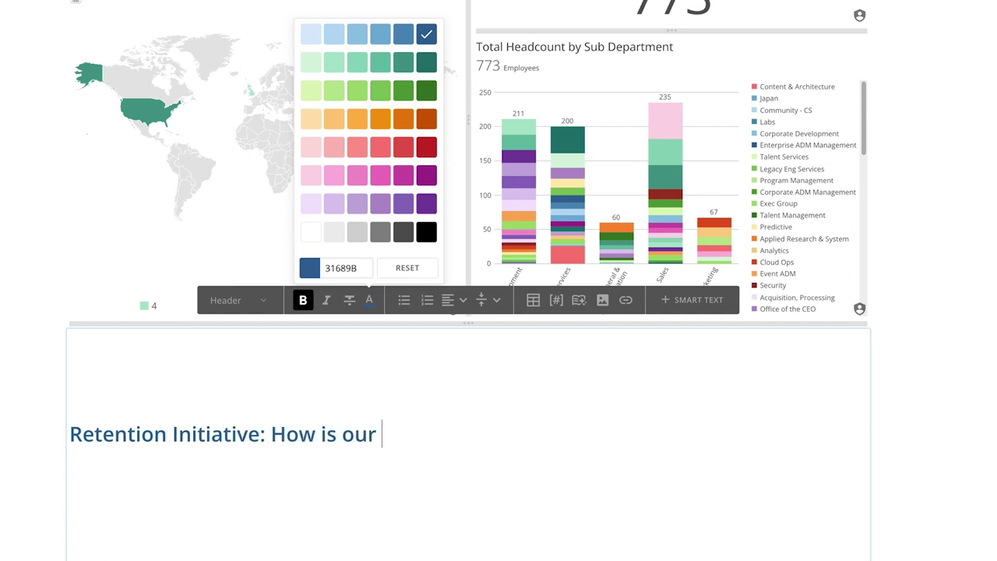
{"action": "type", "text": "employee retention?"}
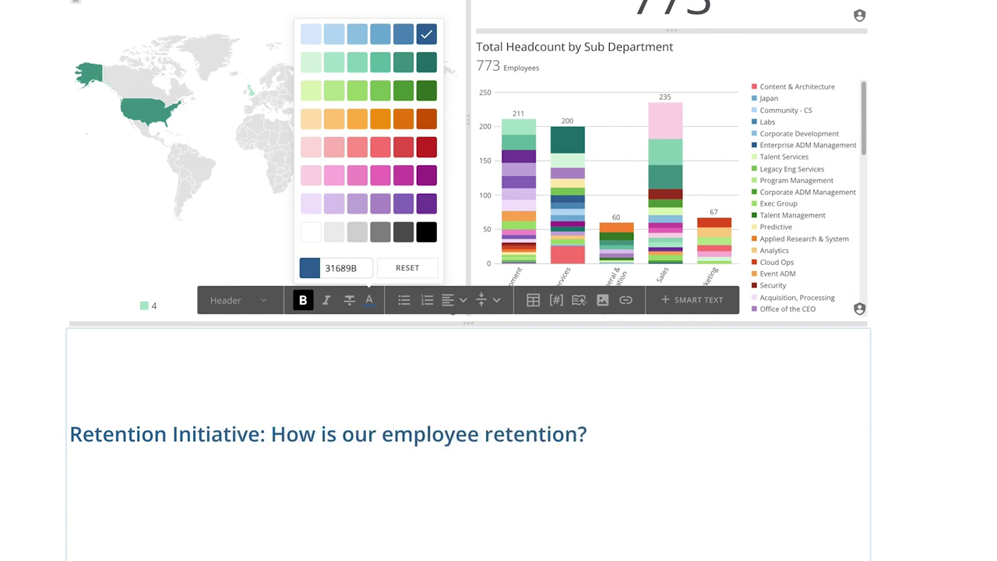
{"action": "left_click", "coordinate": [699, 509]}
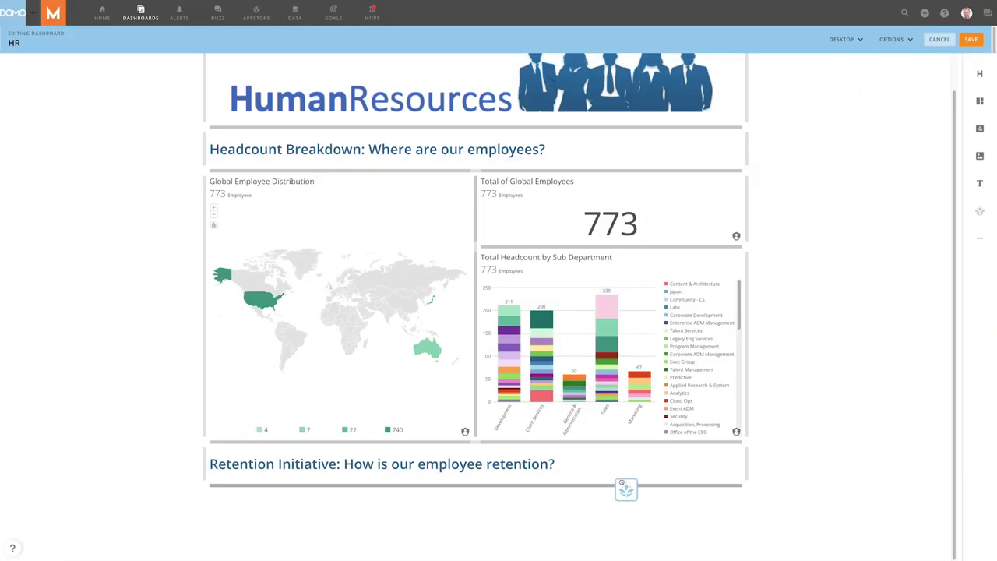
Search apps for 'D3 World Voronoi' and add the DDX D3 World Voronoi globe card
{"action": "left_click", "coordinate": [625, 488]}
{"action": "type", "text": "D3 W"}
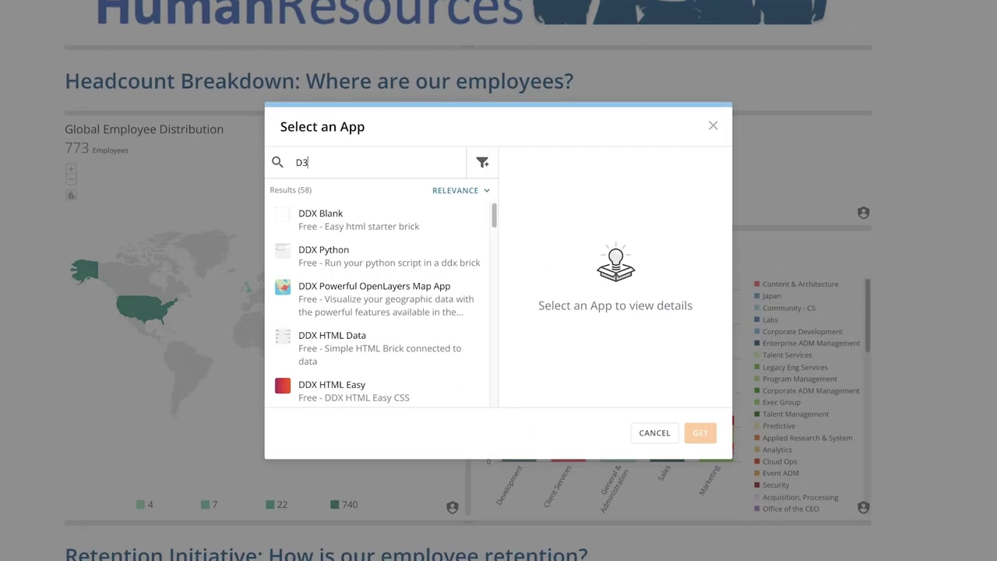
{"action": "type", "text": "orld Voronoi"}
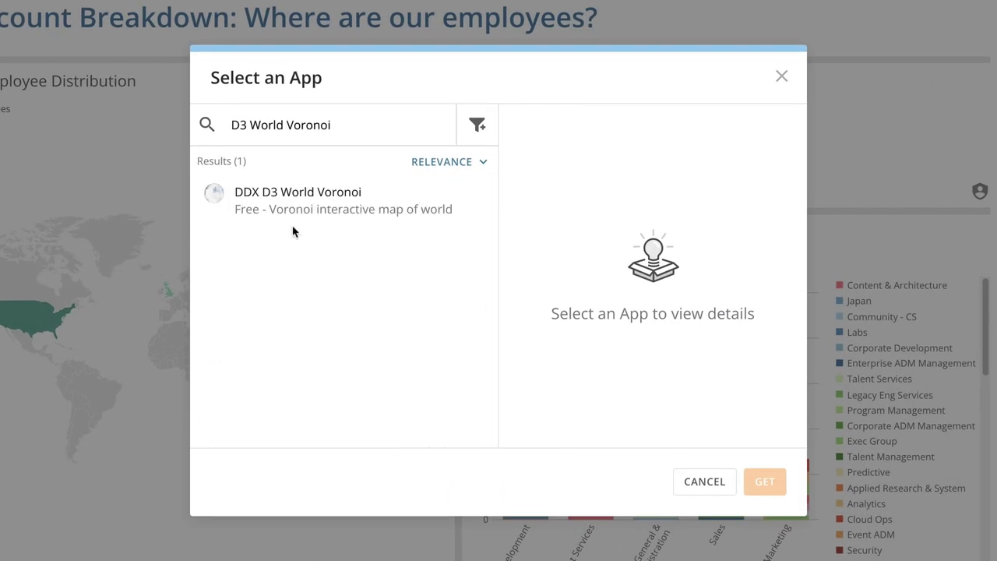
{"action": "left_click", "coordinate": [296, 204]}
{"action": "left_click", "coordinate": [765, 481]}
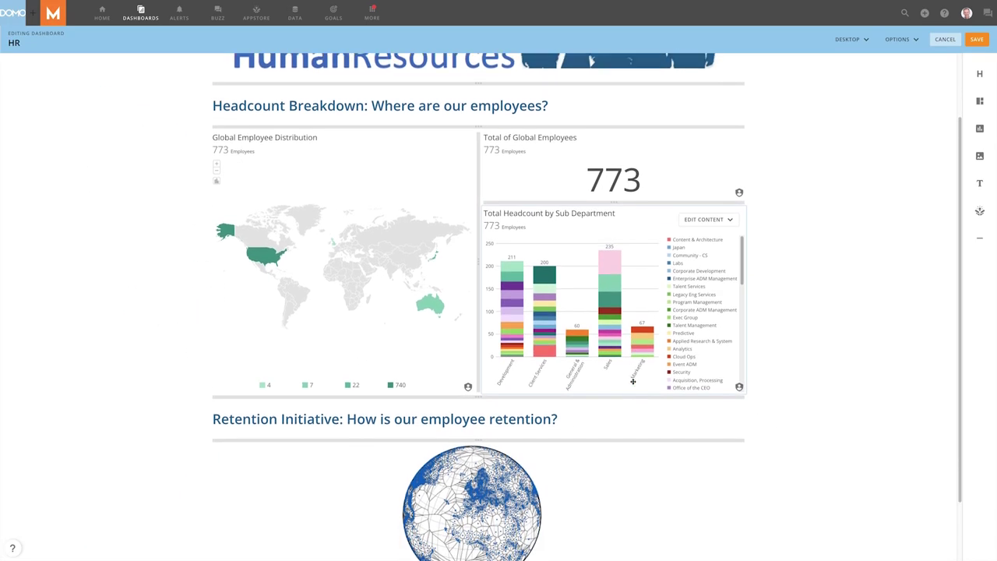
Open Display settings for the Total of Global Employees card
{"action": "scroll", "coordinate": [633, 382], "scroll_direction": "down", "scroll_amount": 1}
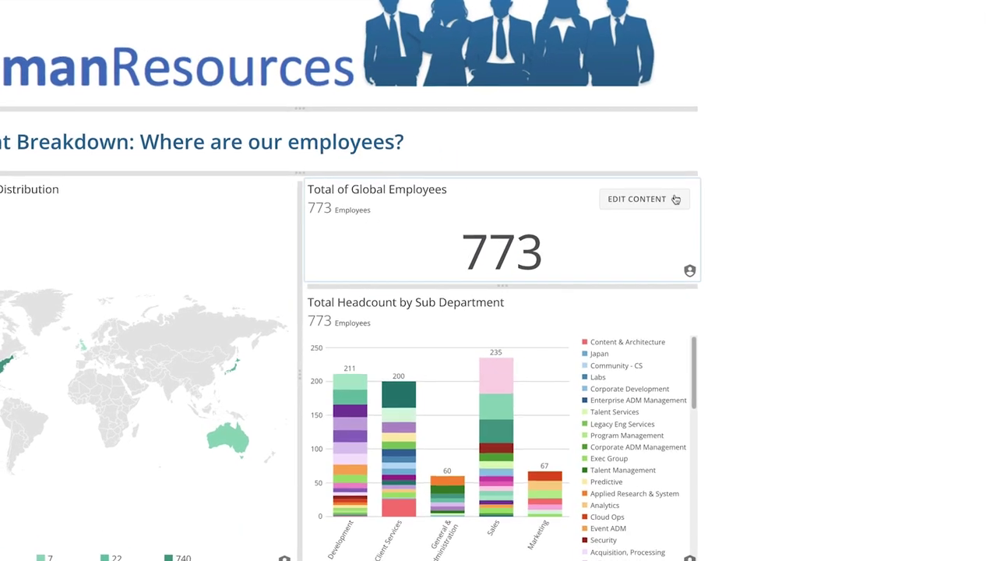
{"action": "left_click", "coordinate": [720, 223]}
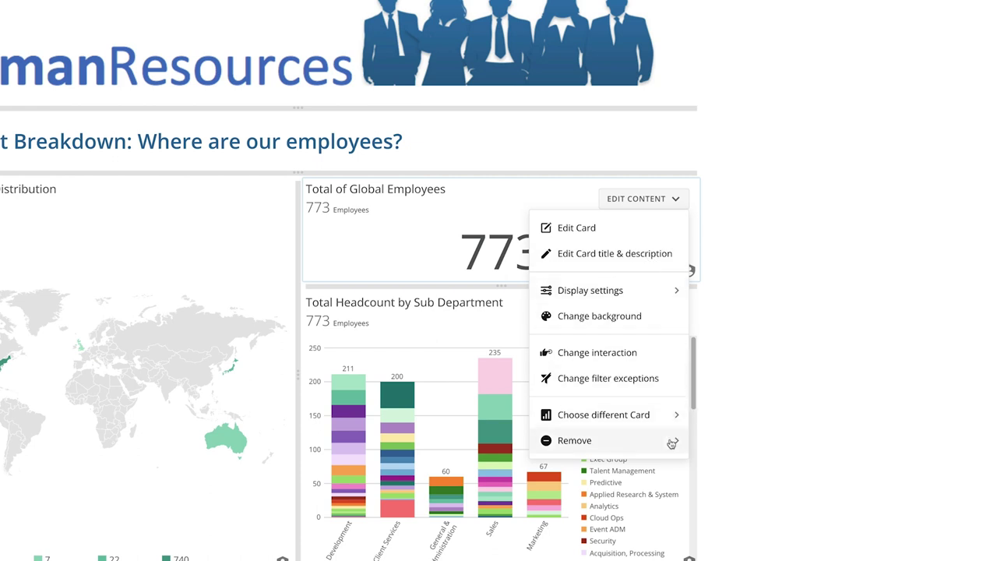
{"action": "left_click", "coordinate": [646, 294]}
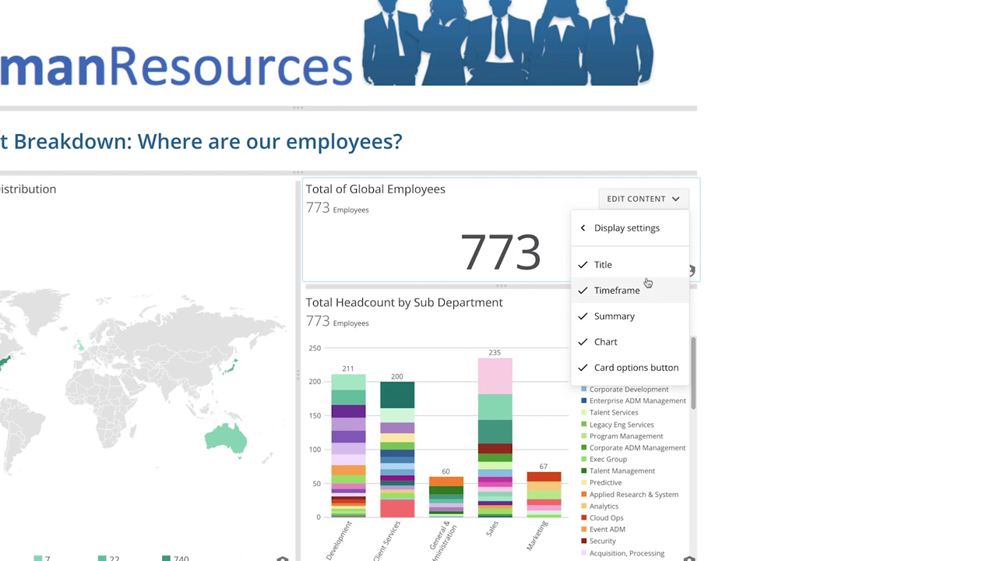
Hide the card's title, timeframe and chart so only the large 773 number shows
{"action": "left_click", "coordinate": [647, 274]}
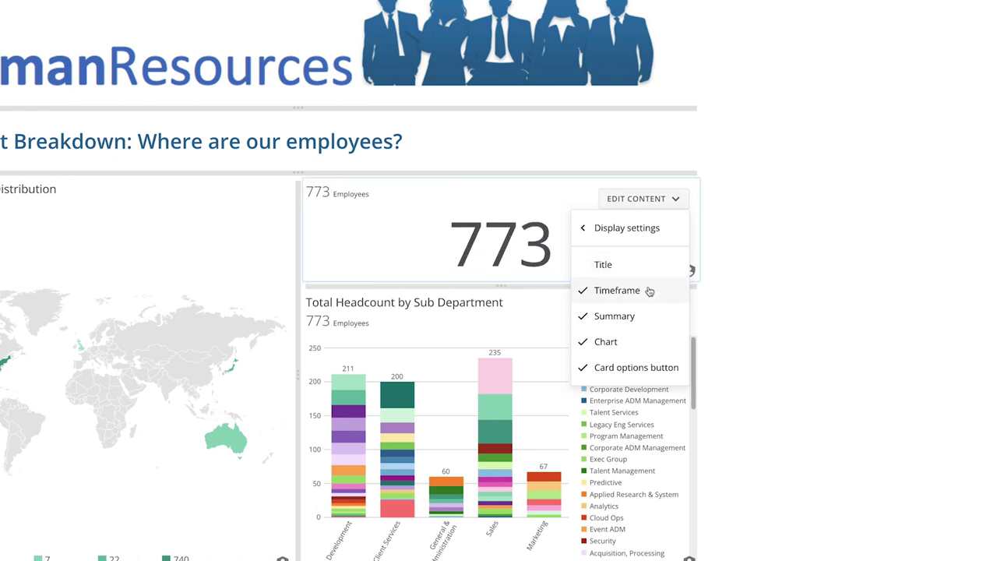
{"action": "left_click", "coordinate": [649, 291]}
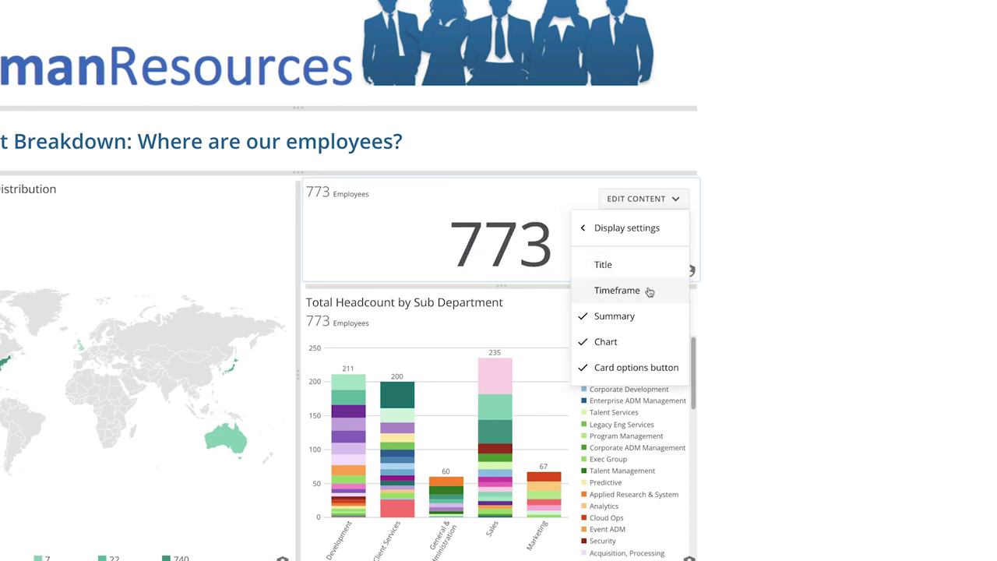
{"action": "left_click", "coordinate": [652, 341]}
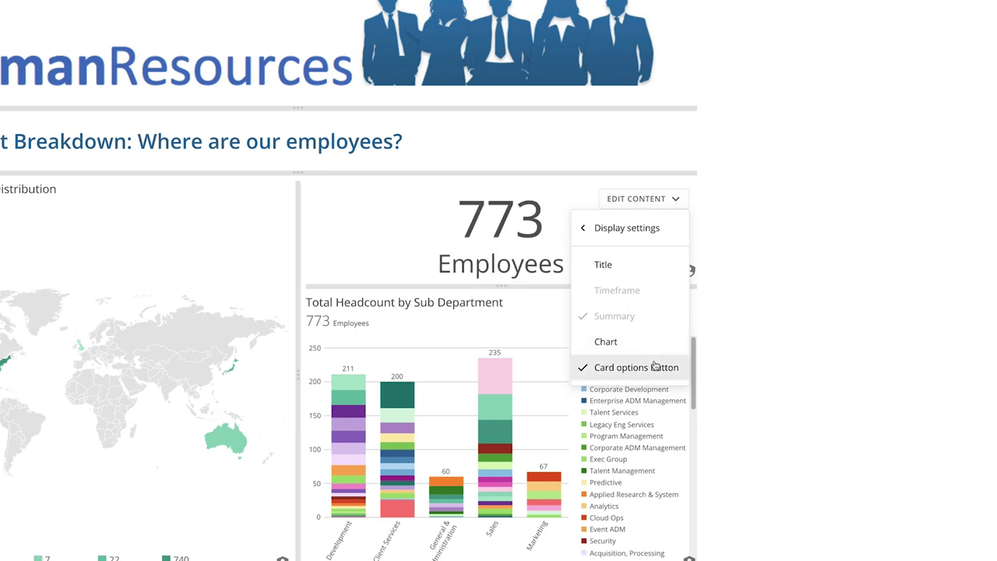
{"action": "left_click", "coordinate": [633, 236]}
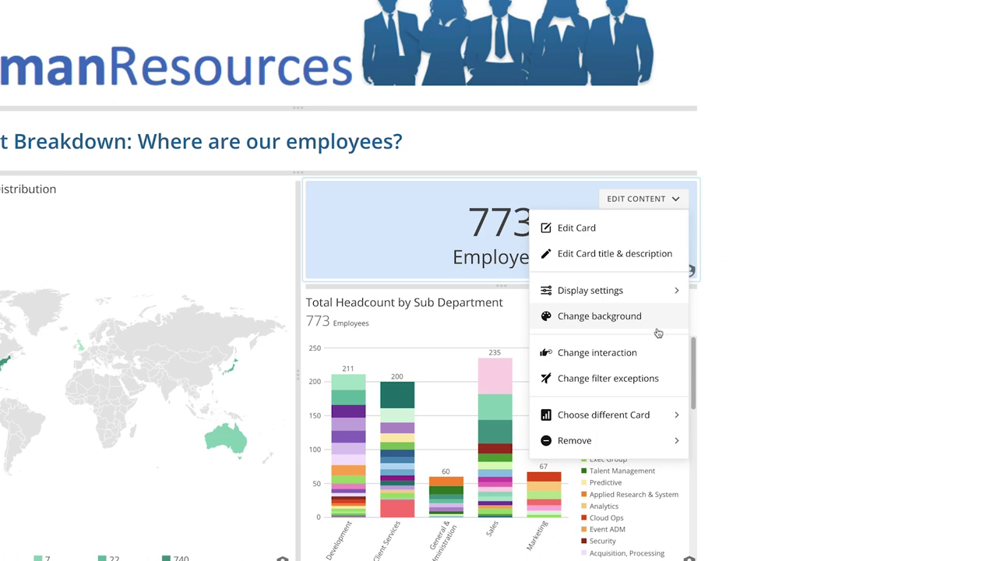
Set the 773 Employees card's interaction to Disable Card interactions
{"action": "left_click", "coordinate": [658, 350]}
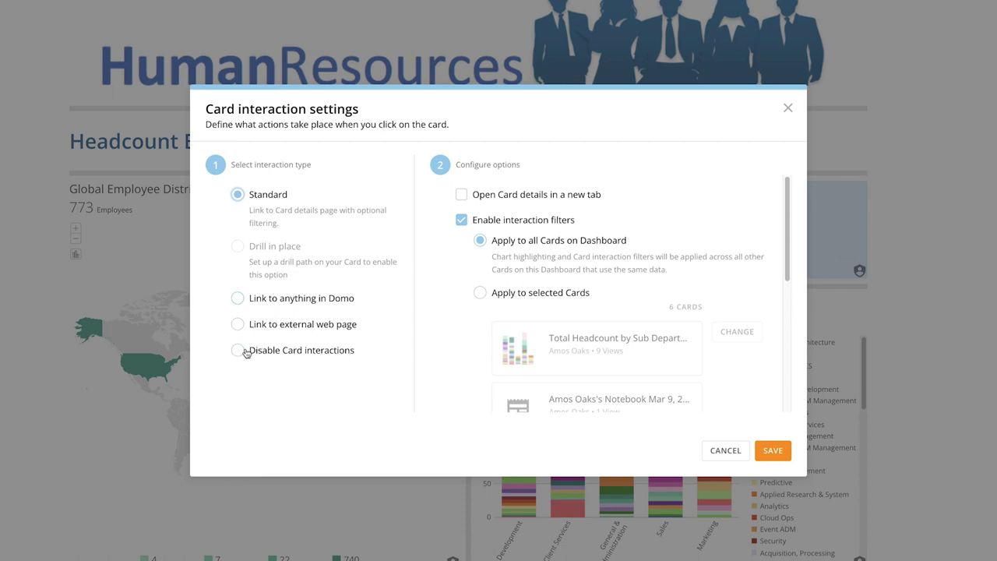
{"action": "left_click", "coordinate": [238, 350]}
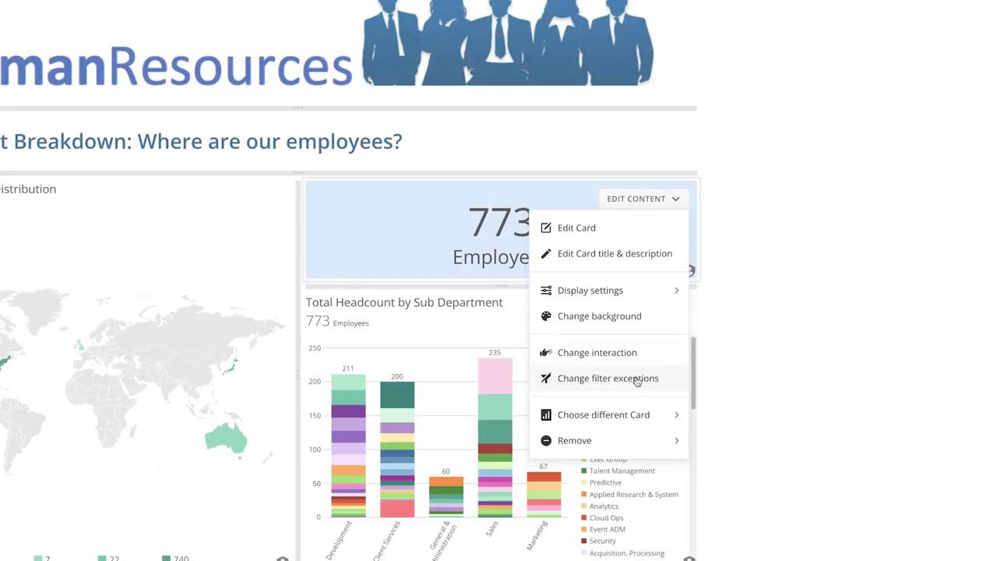
Uncheck Allow filtering in the 773 Employees card's filter exceptions
{"action": "left_click", "coordinate": [639, 380]}
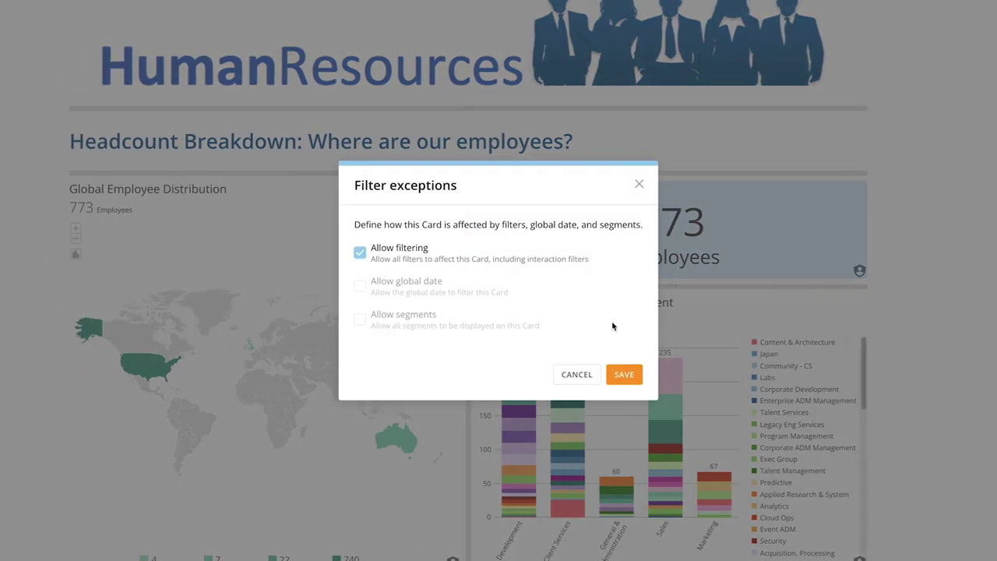
{"action": "left_click", "coordinate": [364, 260]}
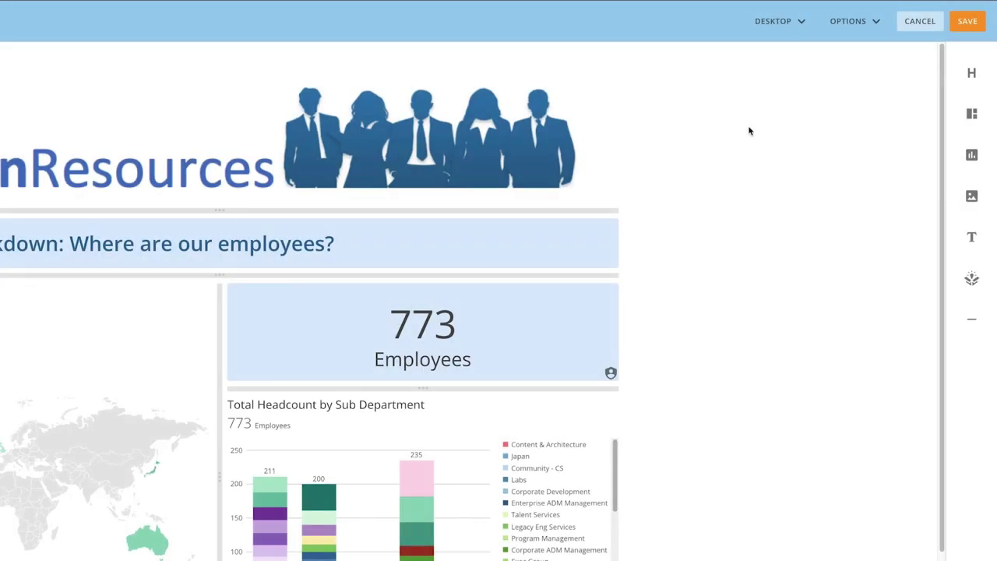
{"action": "left_click", "coordinate": [850, 29]}
Fill the dashboard page background with light blue, then check the Display mode width options
{"action": "left_click", "coordinate": [857, 49]}
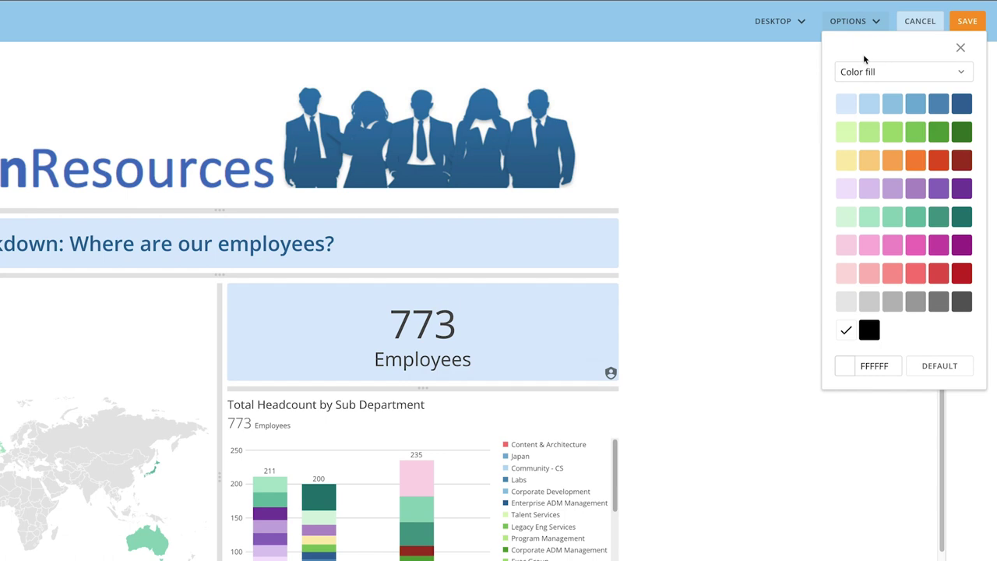
{"action": "left_click", "coordinate": [877, 73]}
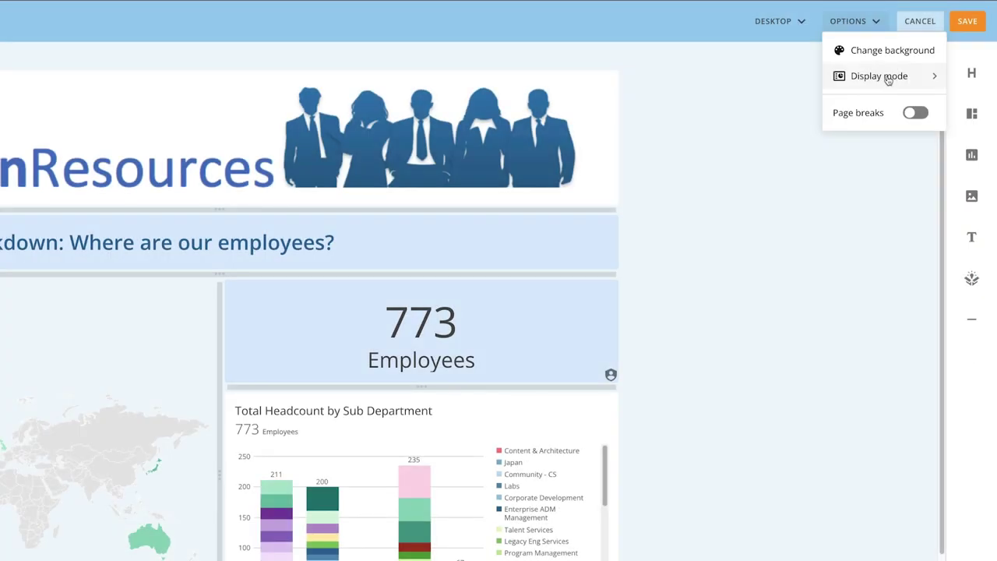
{"action": "left_click", "coordinate": [888, 78]}
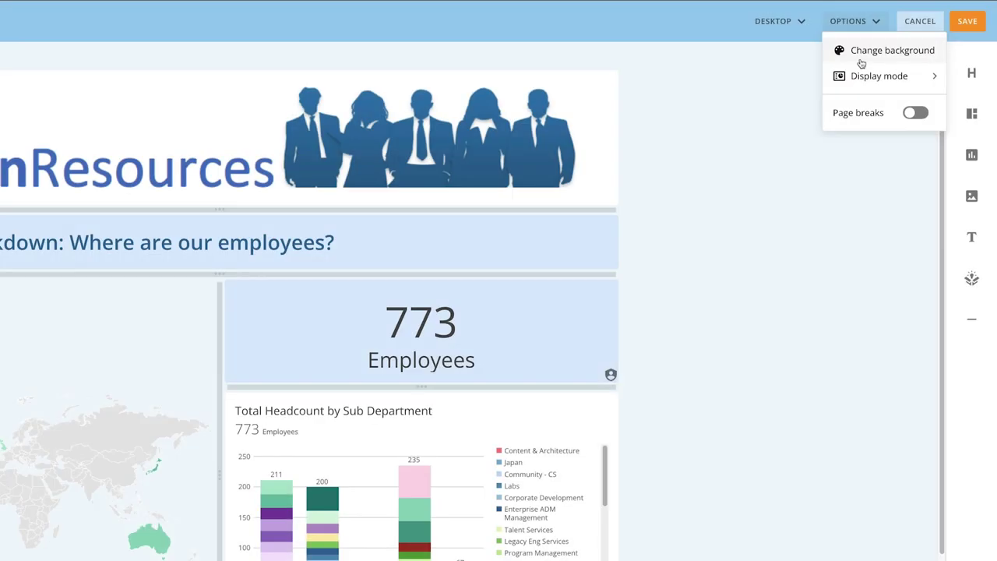
Turn on page breaks for export and remove the extra page break below the retention globe
{"action": "left_click", "coordinate": [913, 114]}
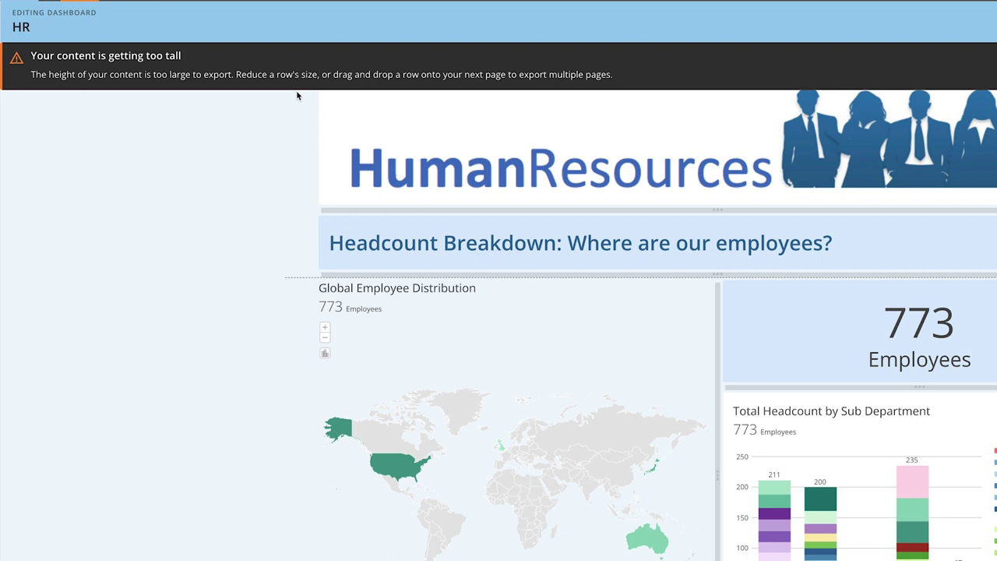
{"action": "scroll", "coordinate": [381, 268], "scroll_direction": "down", "scroll_amount": 10}
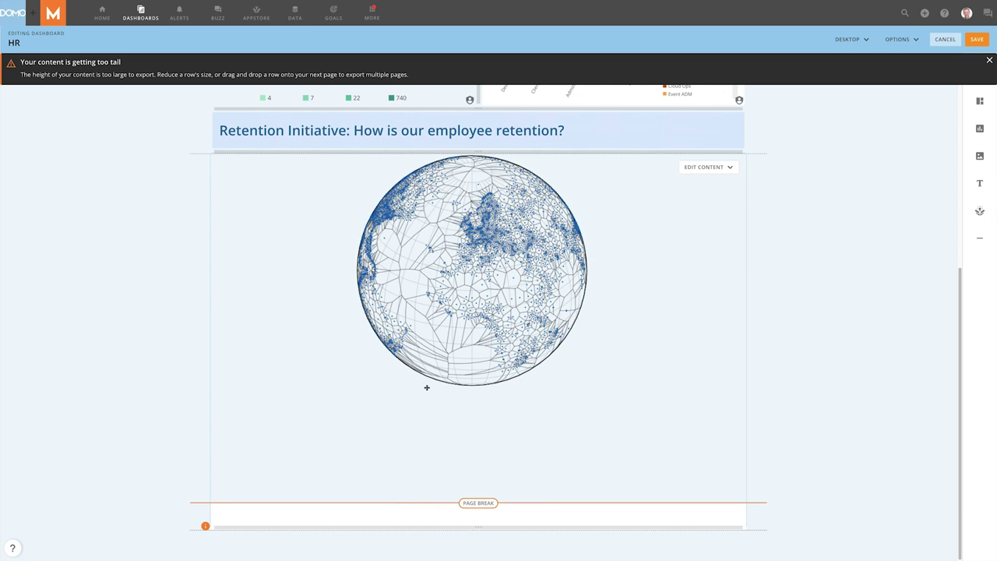
{"action": "mouse_move", "coordinate": [477, 501]}
{"action": "left_mouse_down"}
{"action": "mouse_move", "coordinate": [478, 521]}
{"action": "mouse_move", "coordinate": [480, 503]}
{"action": "left_mouse_up"}
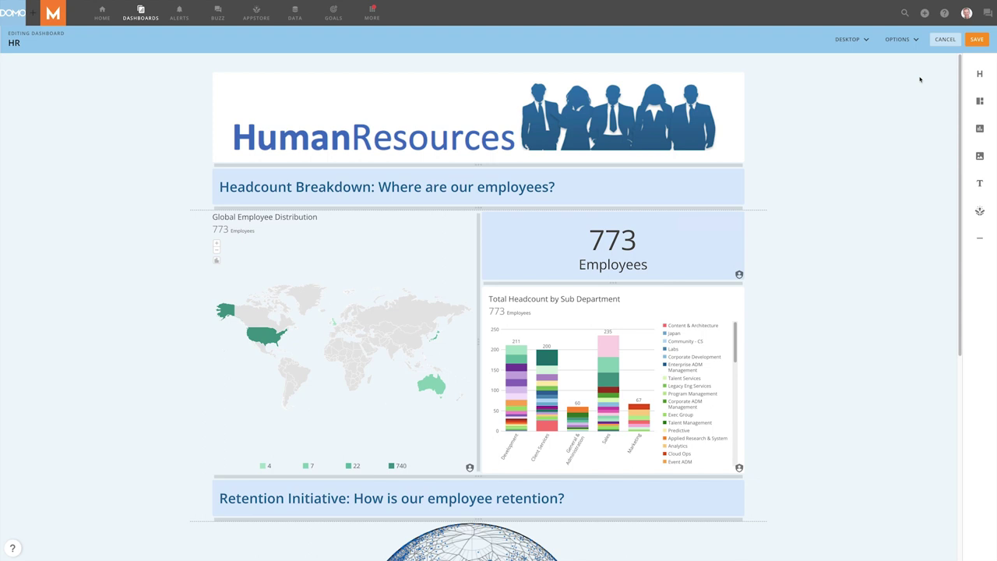
In the mobile layout, shorten the Human Resources banner and make the employee map taller
{"action": "left_click", "coordinate": [863, 41]}
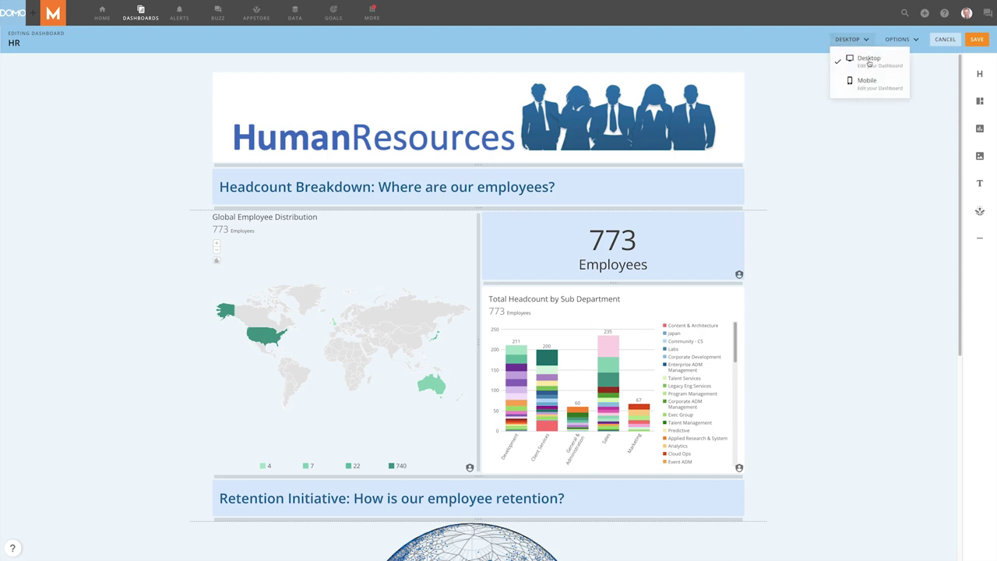
{"action": "left_click", "coordinate": [872, 81]}
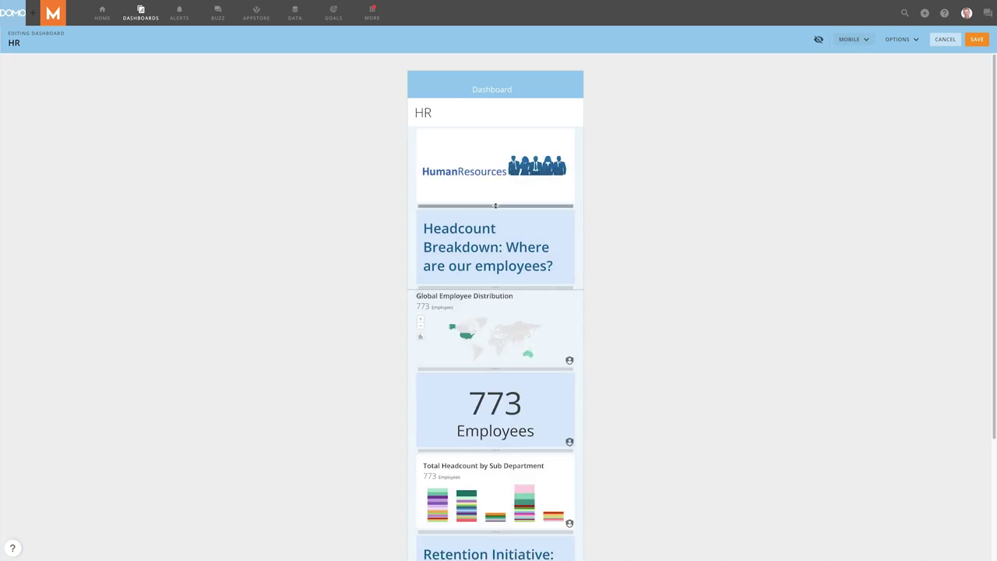
{"action": "left_click_drag", "start_coordinate": [495, 206], "coordinate": [499, 165]}
{"action": "left_click_drag", "start_coordinate": [499, 328], "coordinate": [498, 356]}
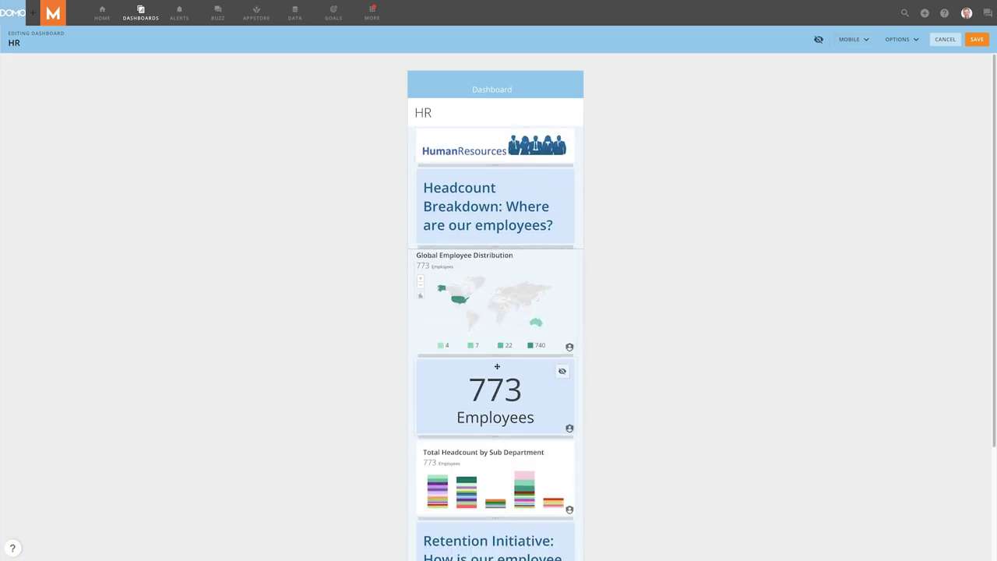
Move 773 Employees above the map, hide the sub-department chart, review hidden cards, and save
{"action": "left_click_drag", "start_coordinate": [525, 260], "coordinate": [525, 261]}
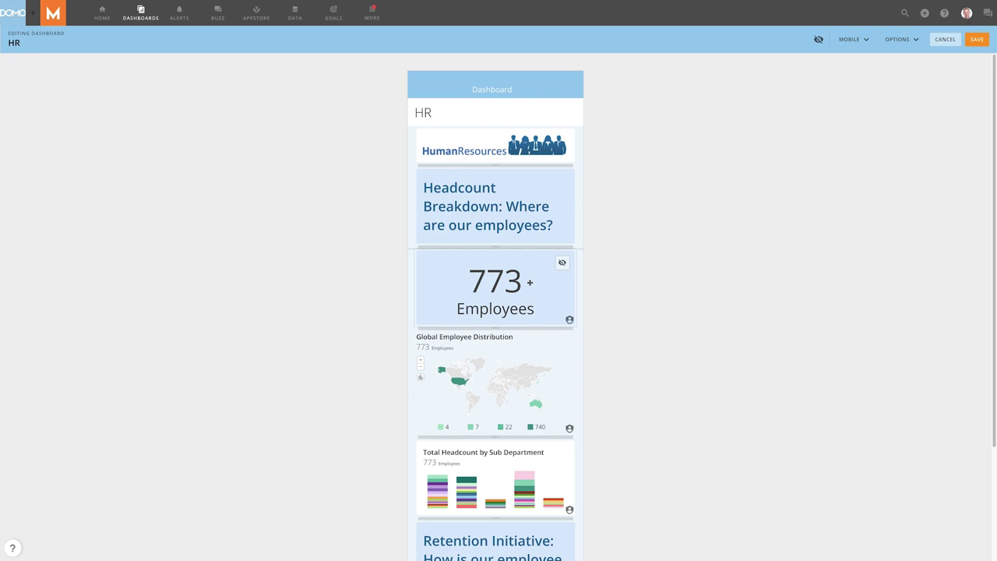
{"action": "left_click", "coordinate": [562, 454]}
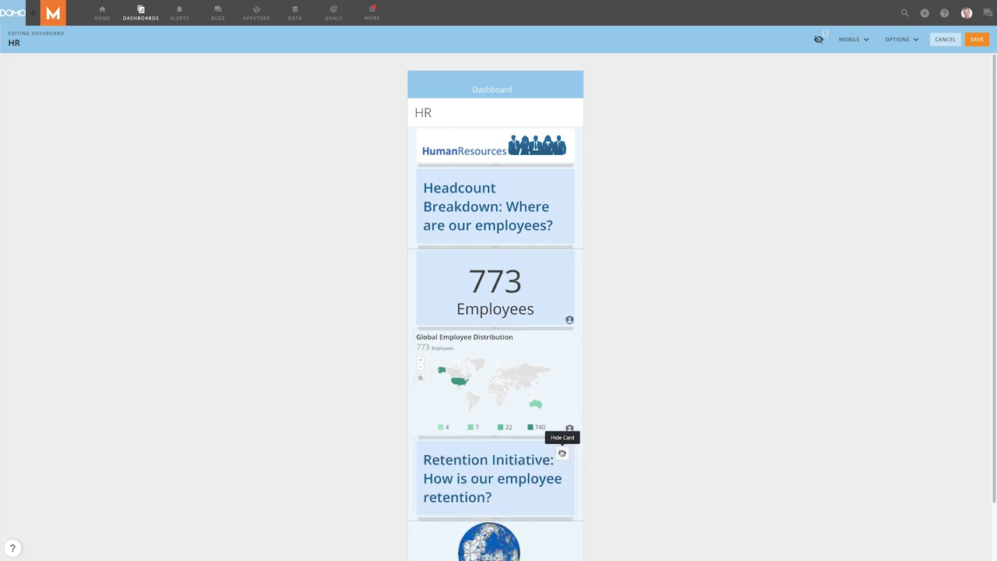
{"action": "left_click", "coordinate": [818, 39]}
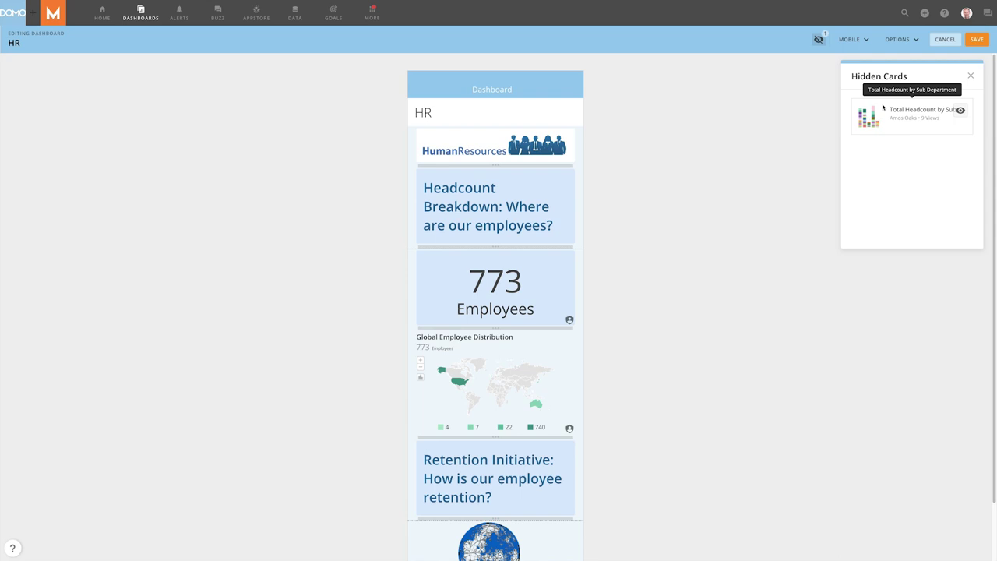
{"action": "left_click", "coordinate": [976, 39]}
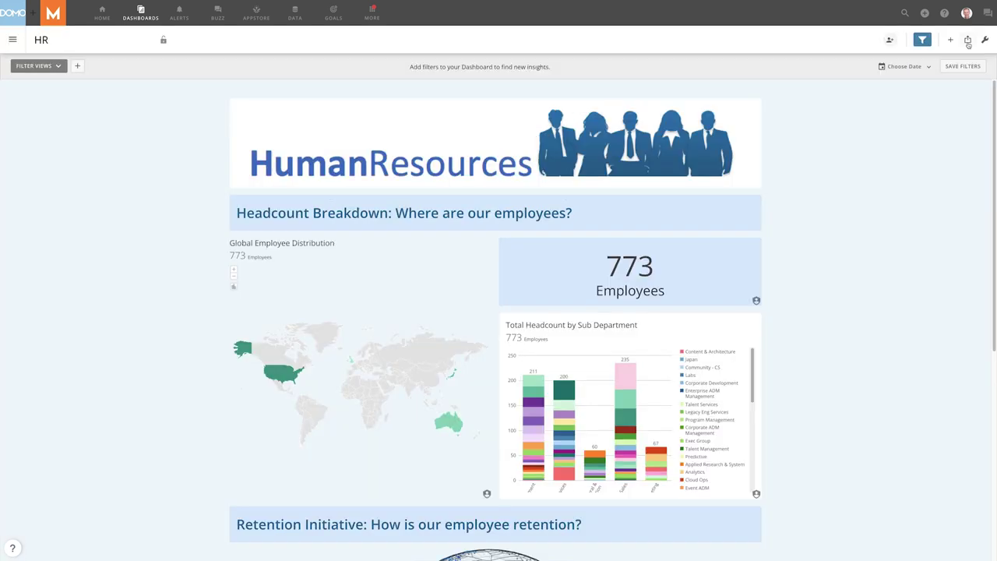
Put the saved HR dashboard back into edit mode from the wrench menu
{"action": "left_click", "coordinate": [984, 40]}
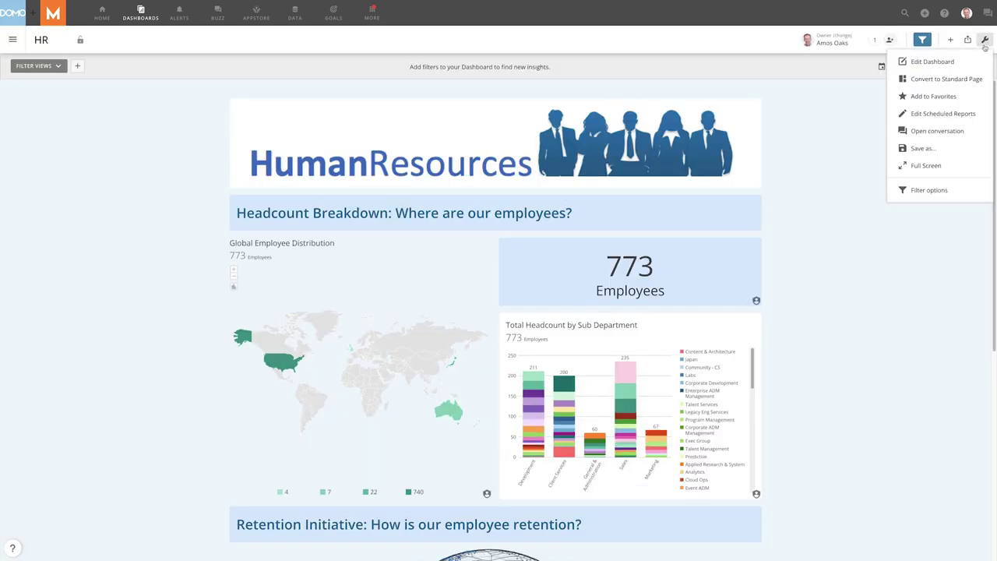
{"action": "left_click", "coordinate": [978, 62]}
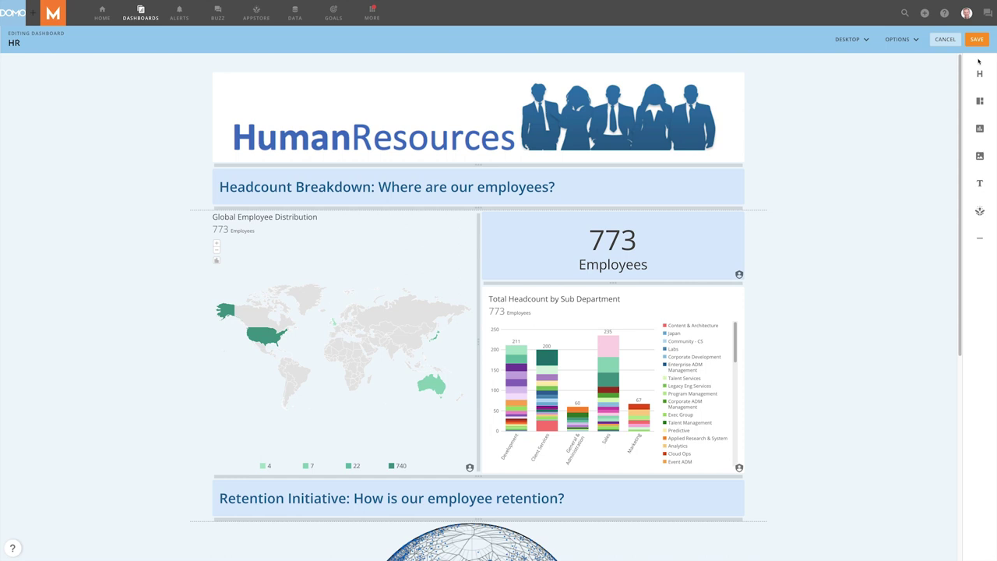